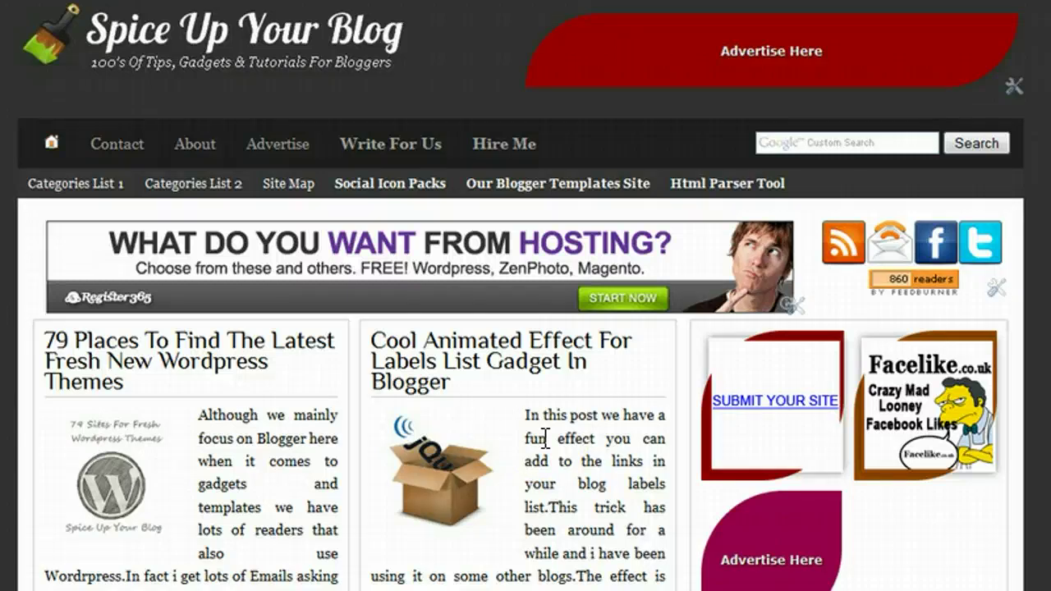
- Leave the tutorial site and open the blog's Design page listing Navbar, Header, Blog Posts and other elements
left_click(567, 438)
left_click(704, 191)
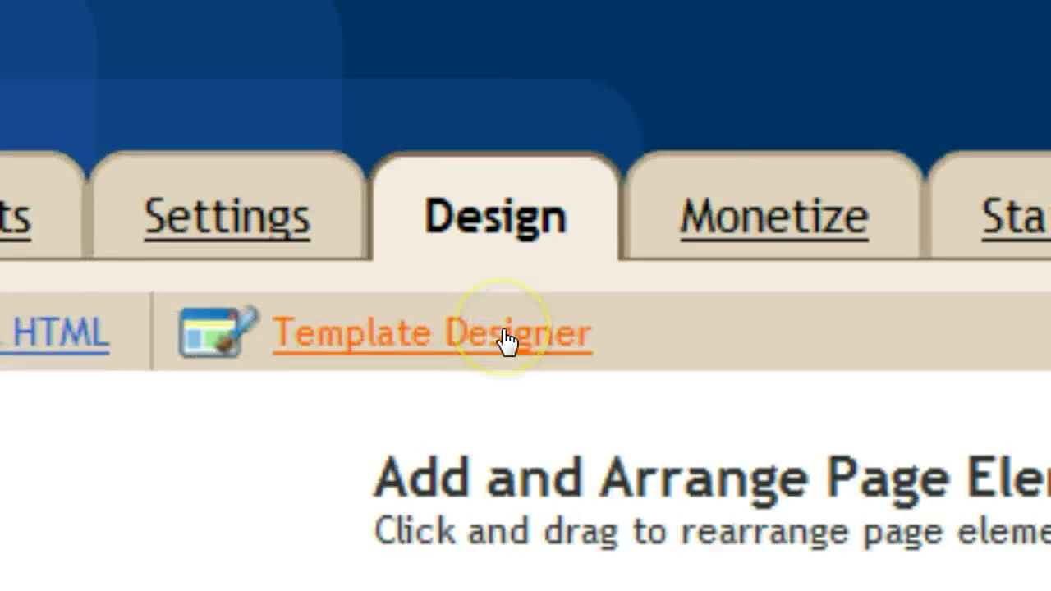
- In Template Designer, go to the Advanced section and scroll down to the Add CSS box
left_click(505, 339)
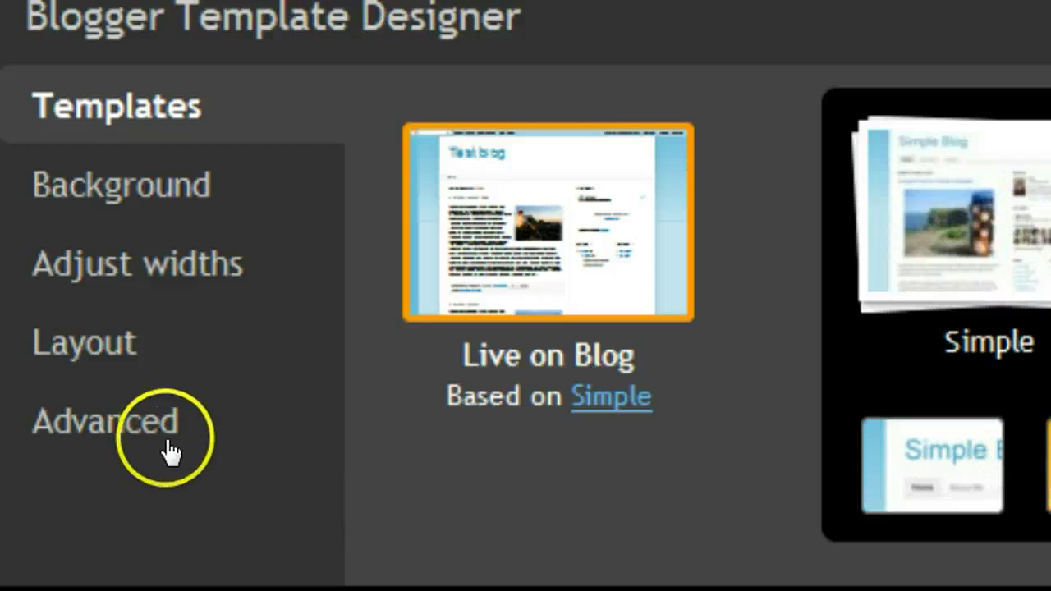
left_click(134, 427)
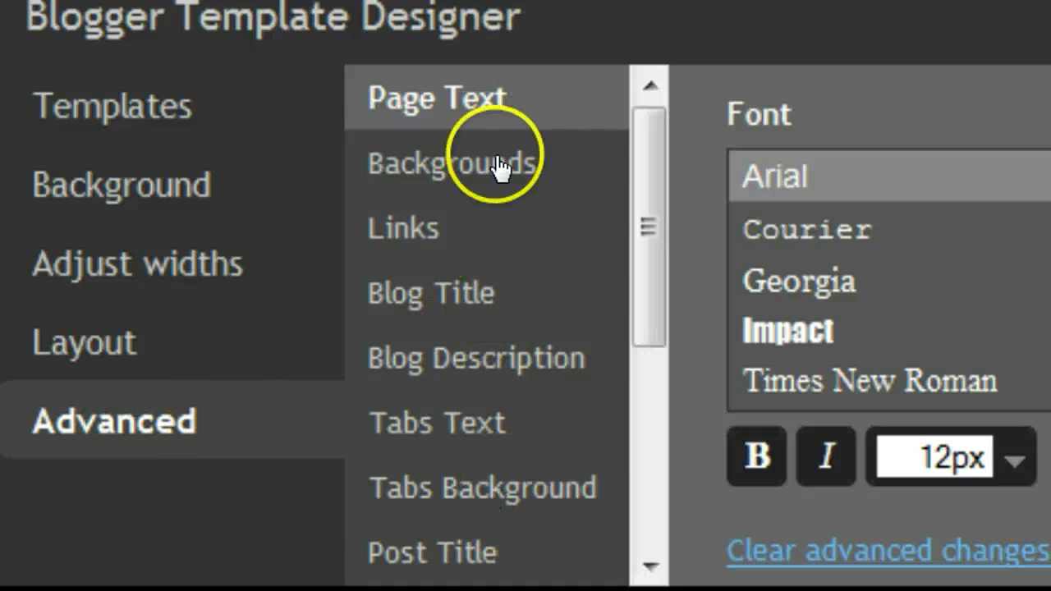
left_click(643, 150)
left_click_drag(643, 150, 646, 402)
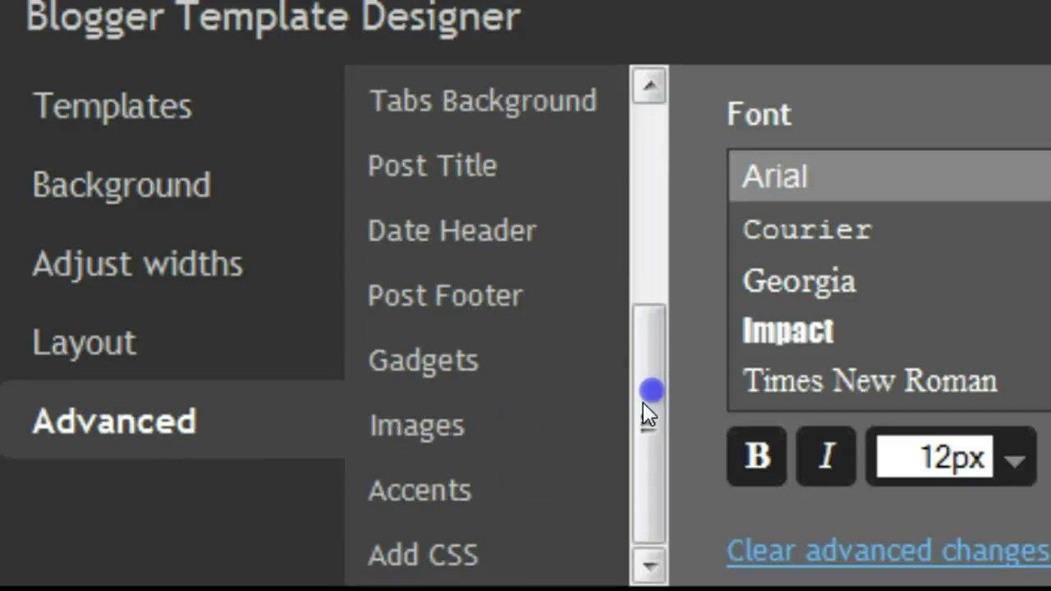
left_click(435, 561)
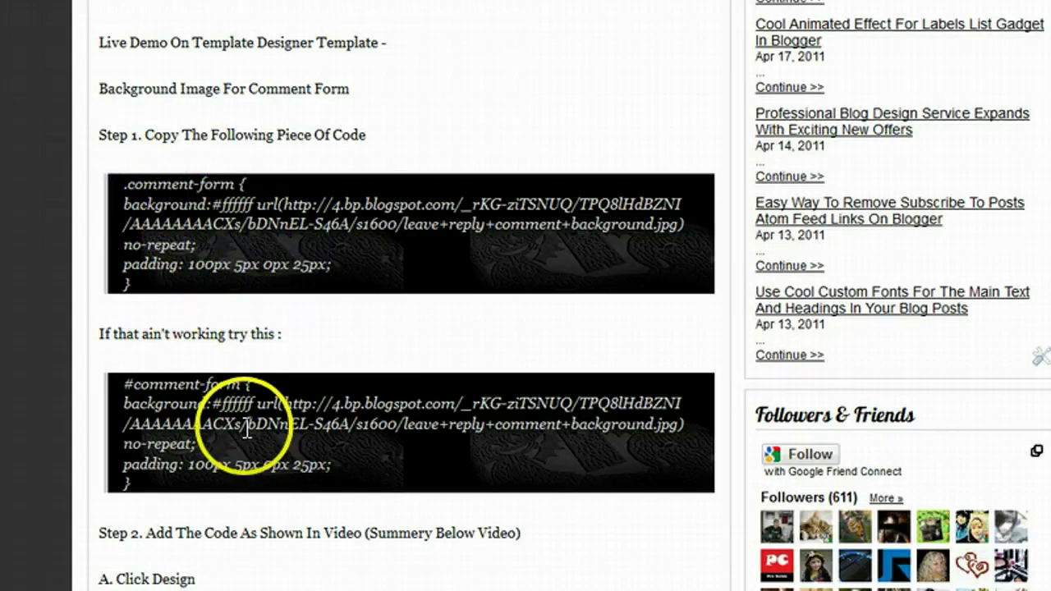
- Copy the tutorial's second #comment-form code block into the custom CSS box and apply it to the blog
left_click_drag(153, 492, 130, 392)
right_click(208, 432)
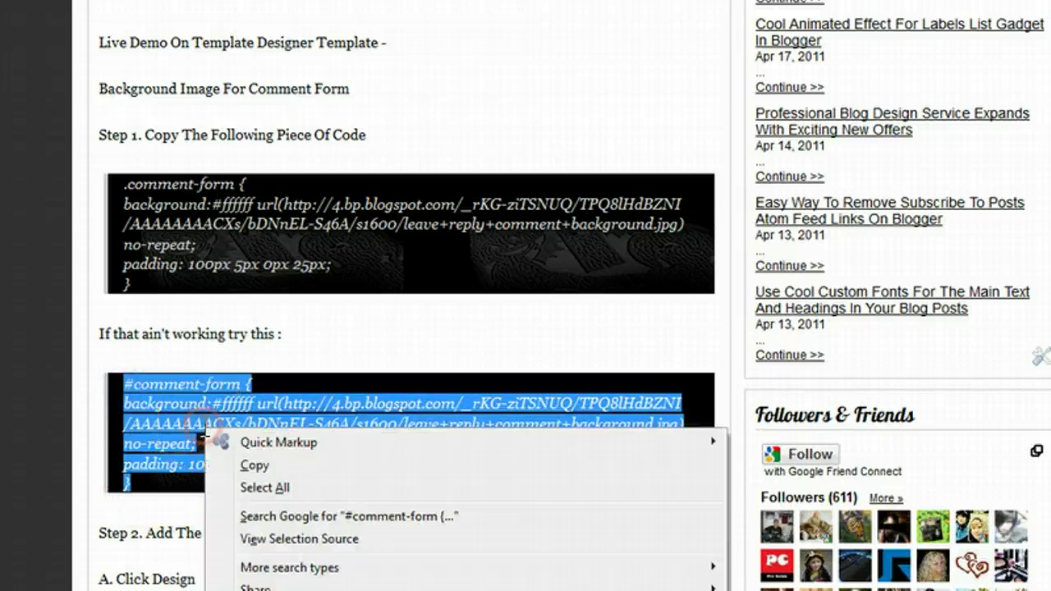
left_click(295, 466)
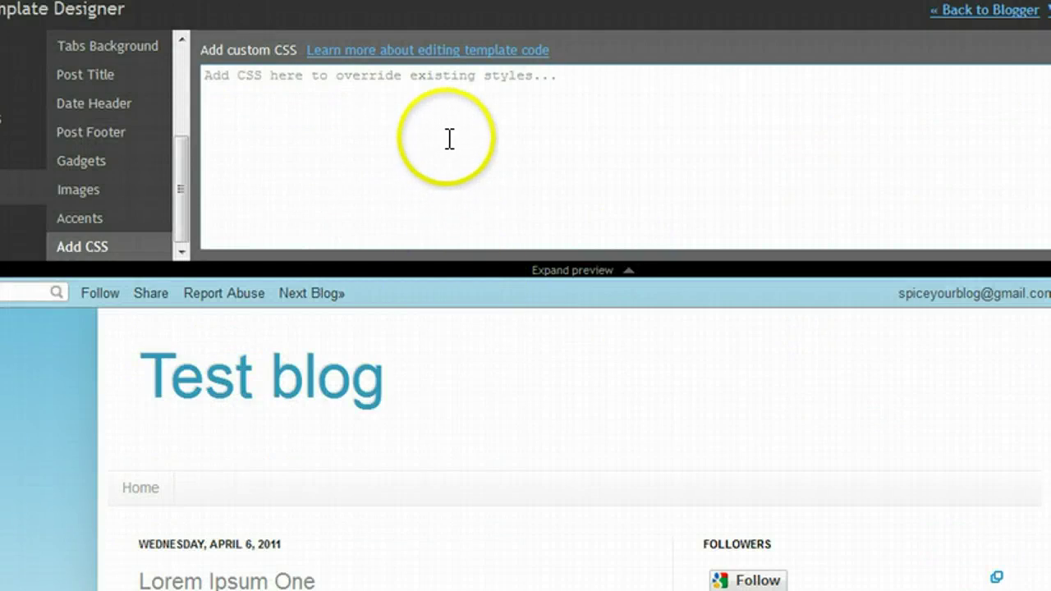
left_click(450, 139)
key("ctrl+v")
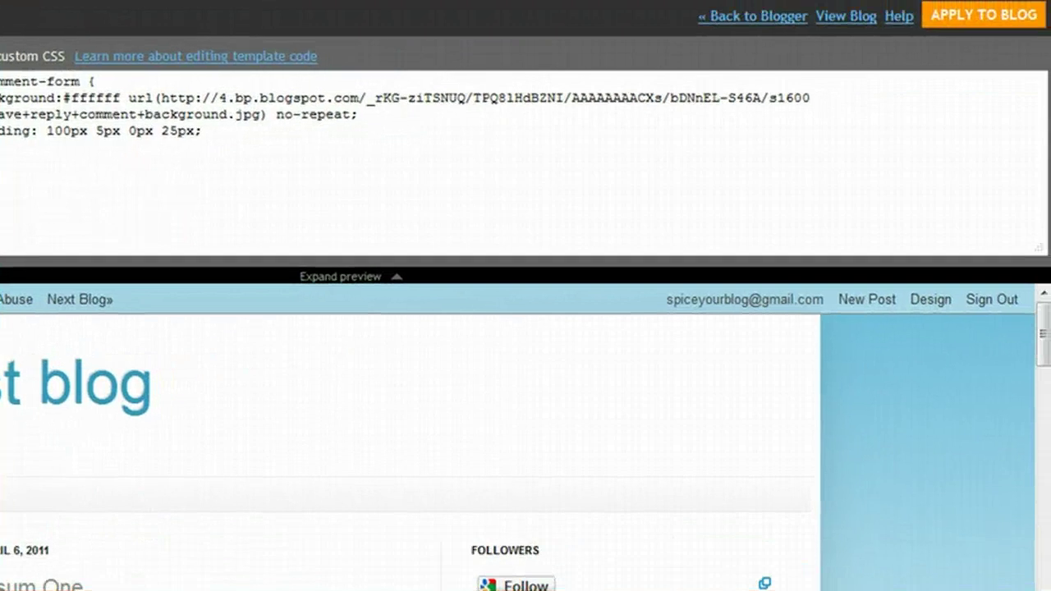
left_click(980, 33)
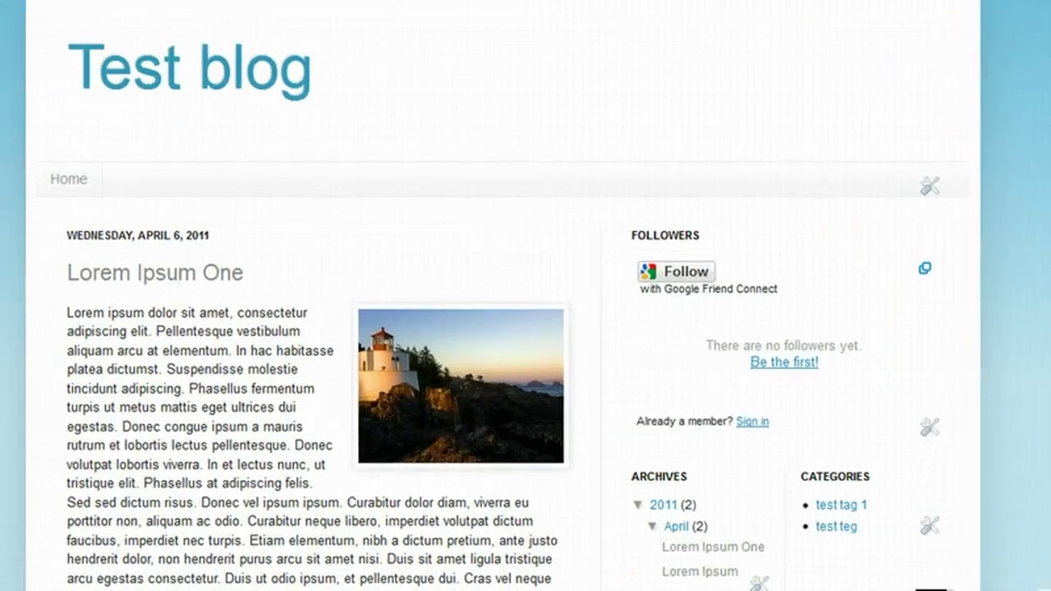
- Open the Lorem Ipsum One post and scroll down to inspect its Post a Comment form
left_click(208, 279)
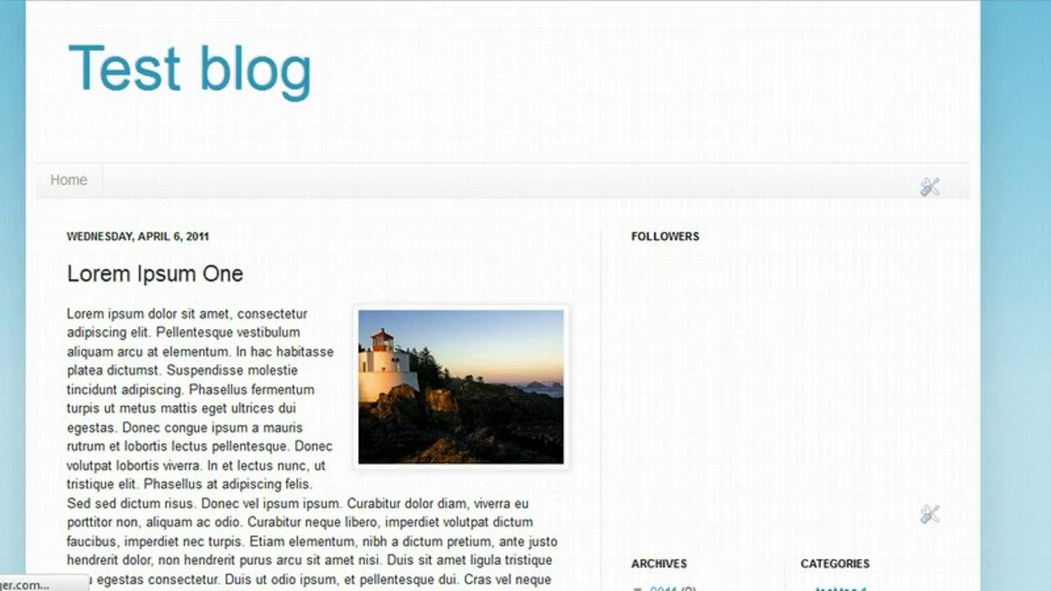
scroll(525, 328, "down", 5)
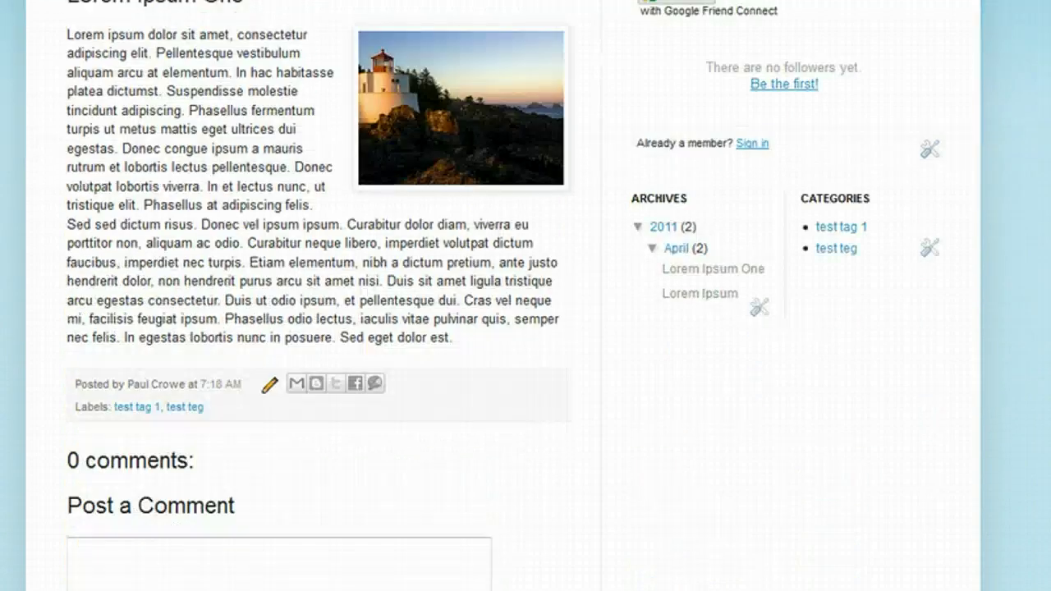
scroll(525, 328, "down", 2)
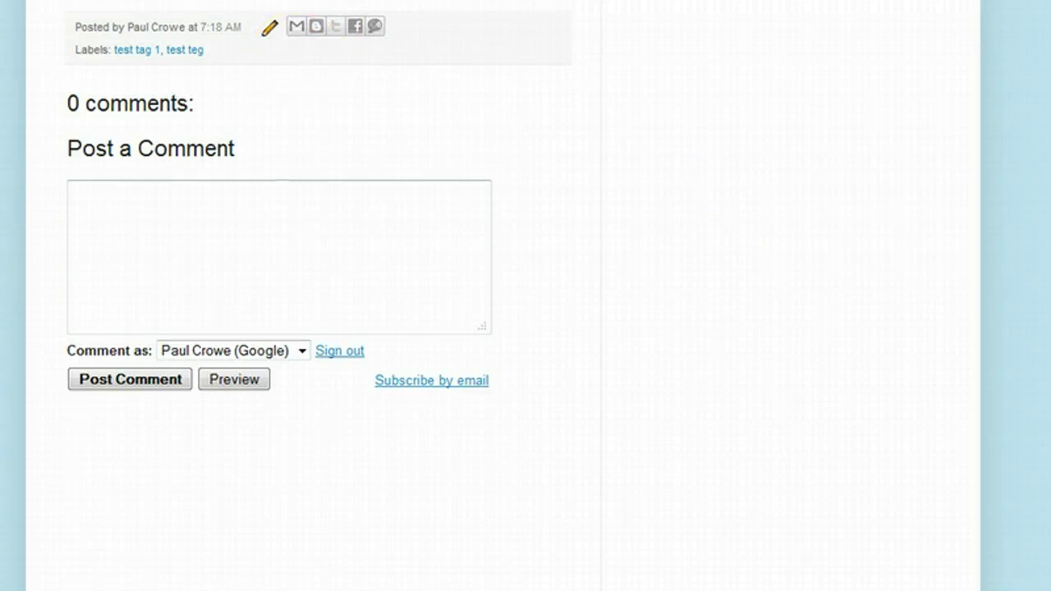
key("Home")
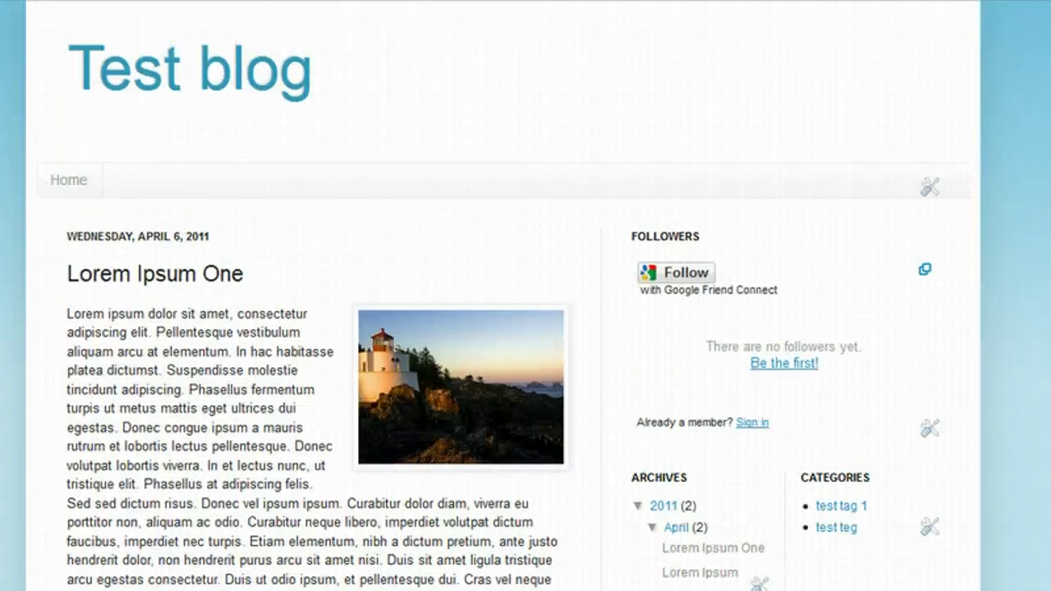
- Go back from the live blog to Template Designer's Add CSS box
left_click(812, 80)
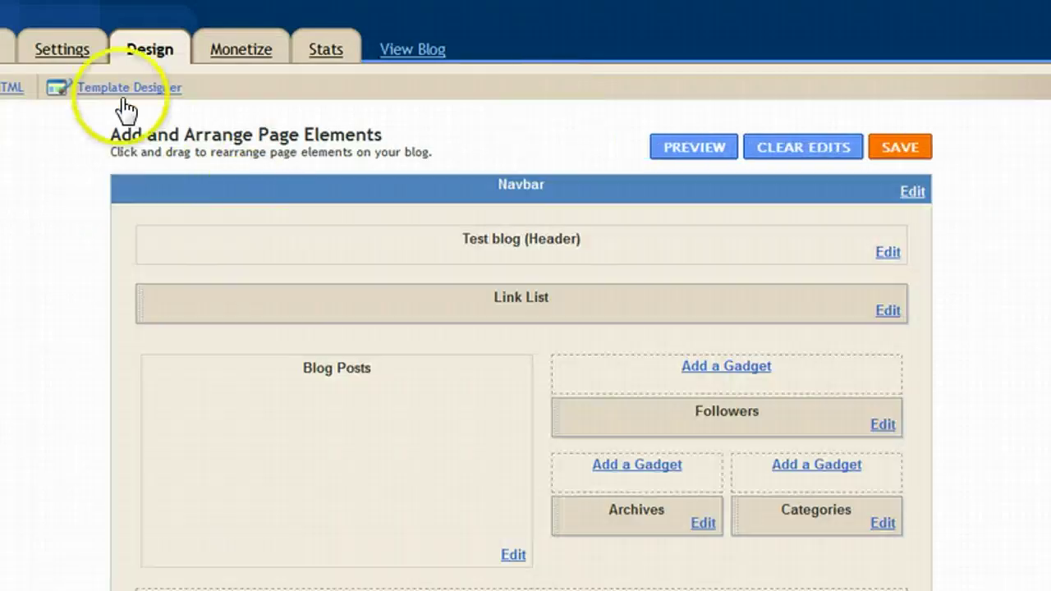
left_click(129, 87)
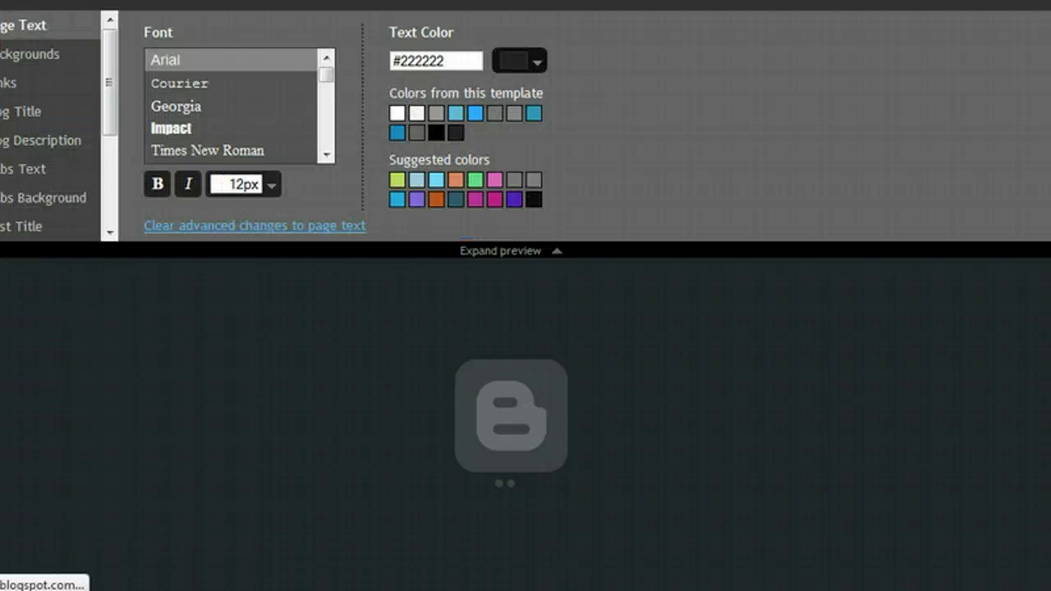
left_click_drag(110, 98, 113, 199)
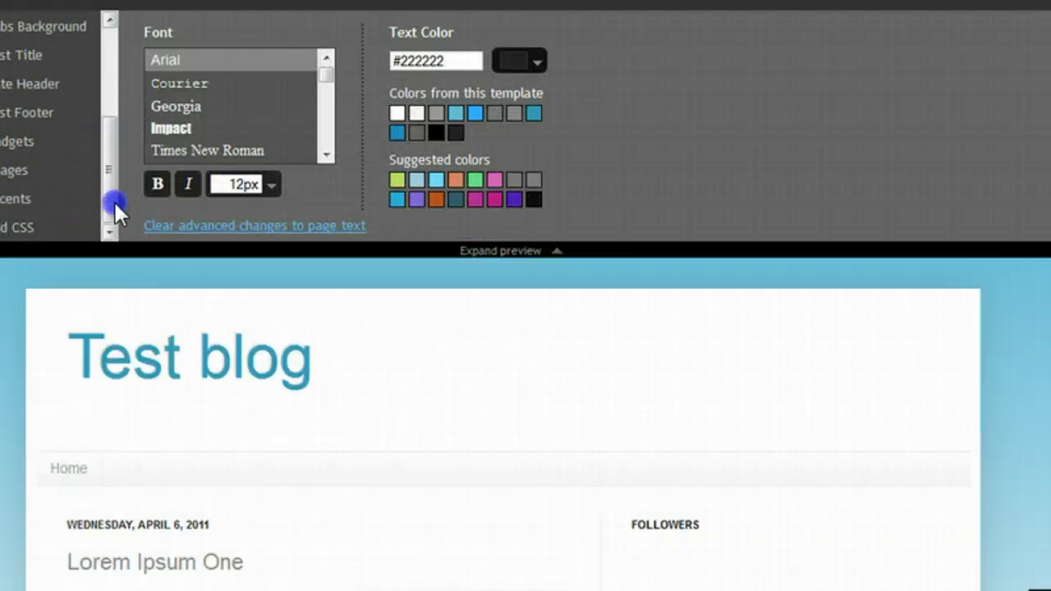
left_click(29, 230)
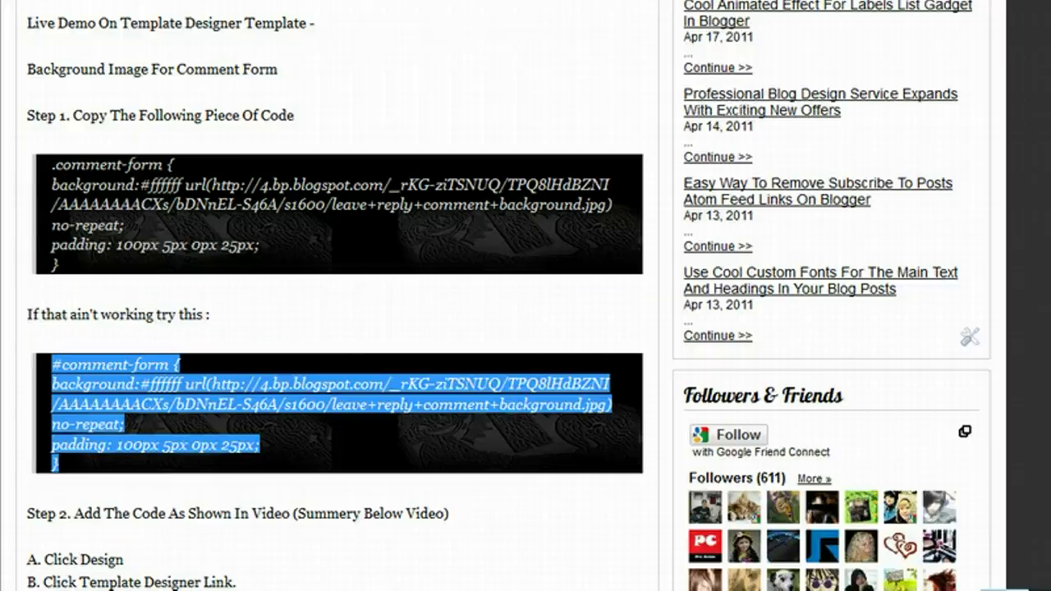
- Copy the tutorial's first .comment-form code block and select the existing rule in the custom CSS
left_click(188, 271)
left_click_drag(77, 265, 50, 166)
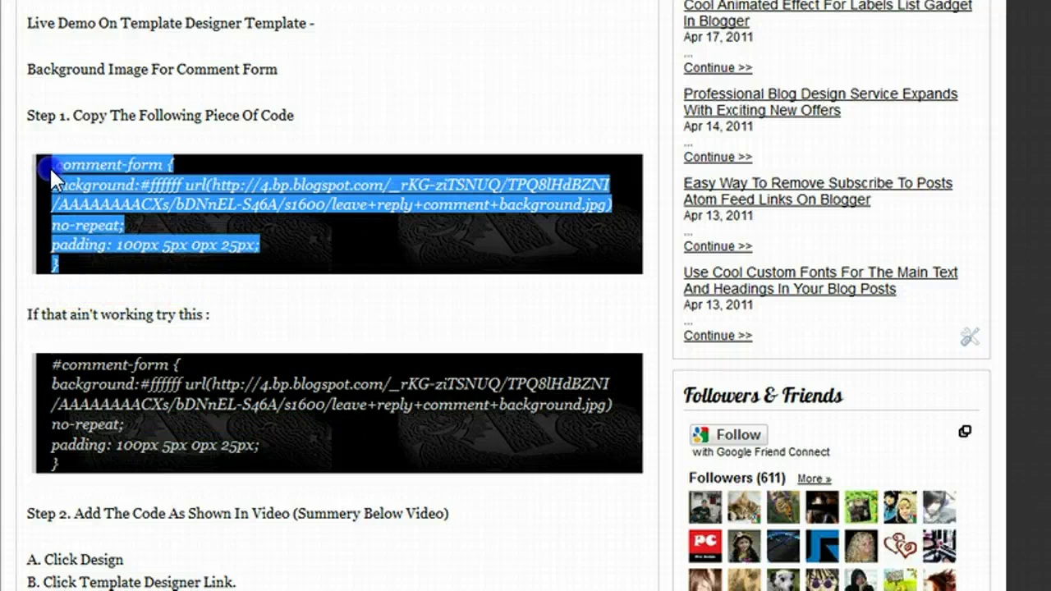
right_click(97, 195)
left_click(162, 234)
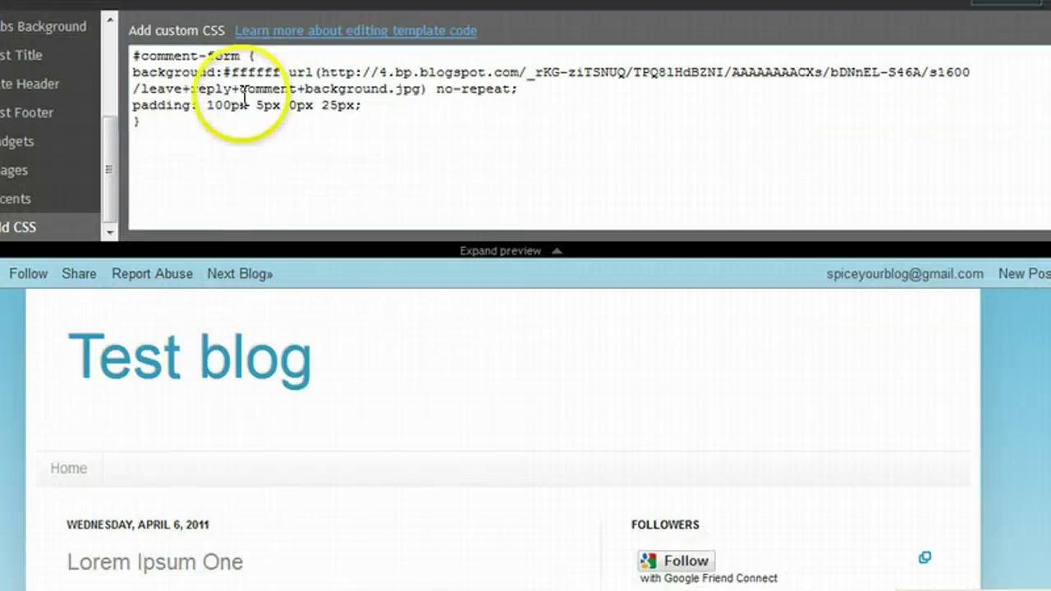
left_click(145, 123)
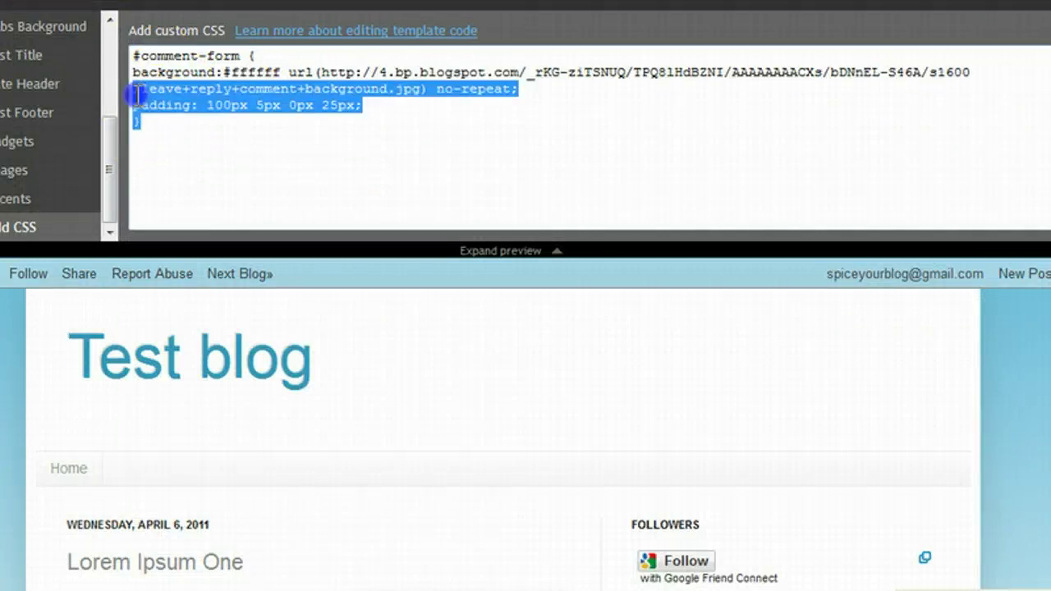
left_click_drag(135, 97, 122, 31)
left_click(594, 136)
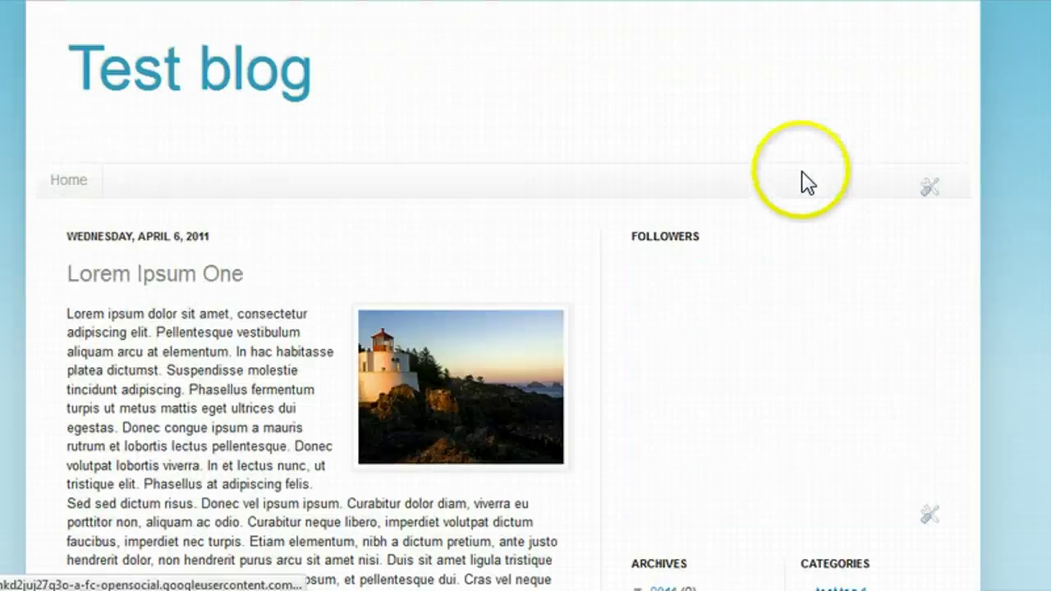
- Open Lorem Ipsum One and scroll to its comment form to check the Leave Reply background
left_click(201, 279)
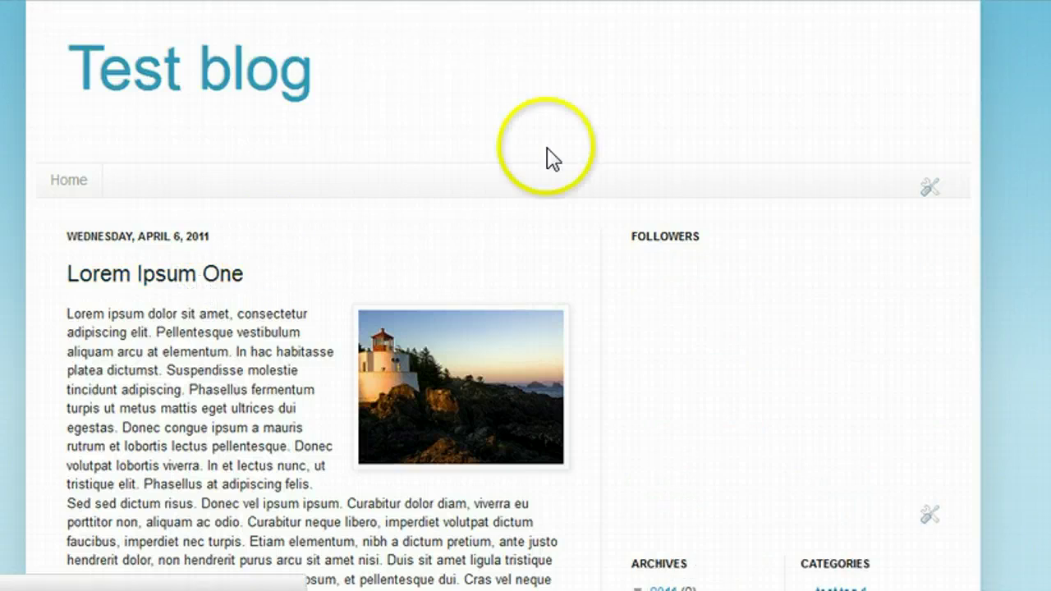
scroll(525, 296, "down", 6)
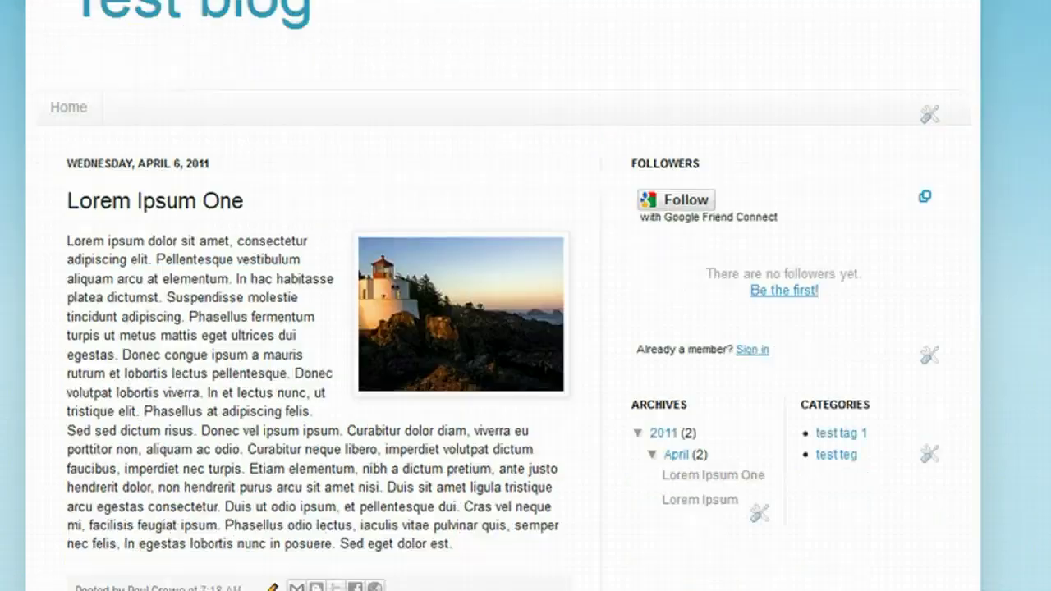
scroll(526, 295, "down", 3)
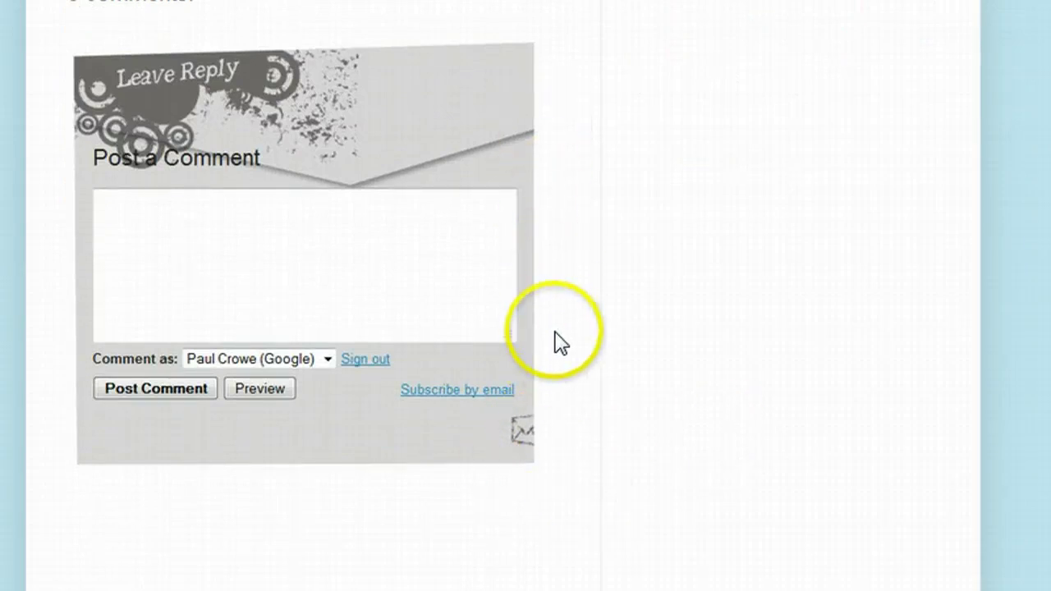
left_click(471, 270)
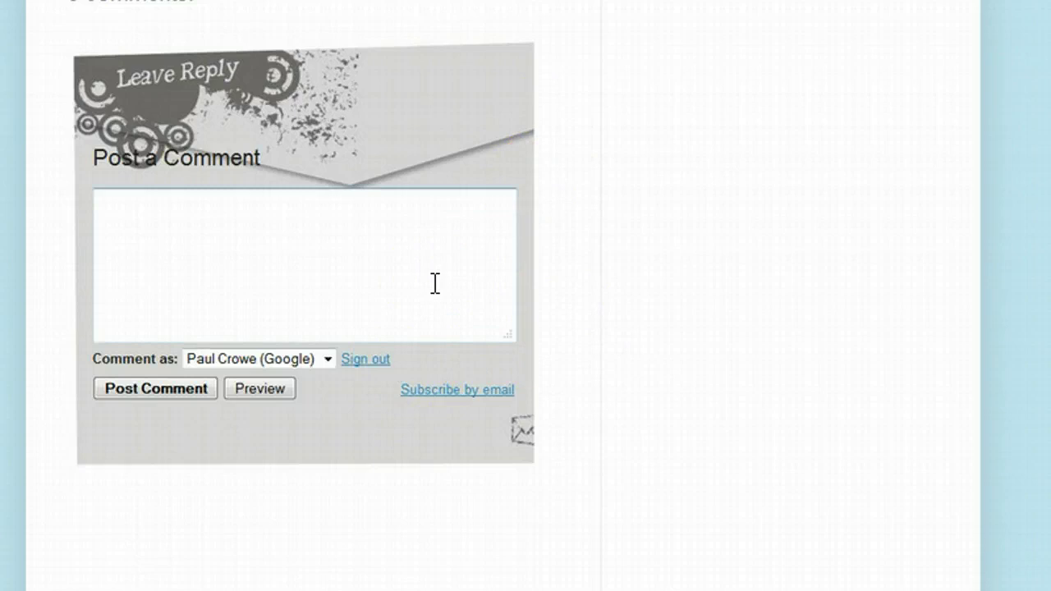
left_click(534, 403)
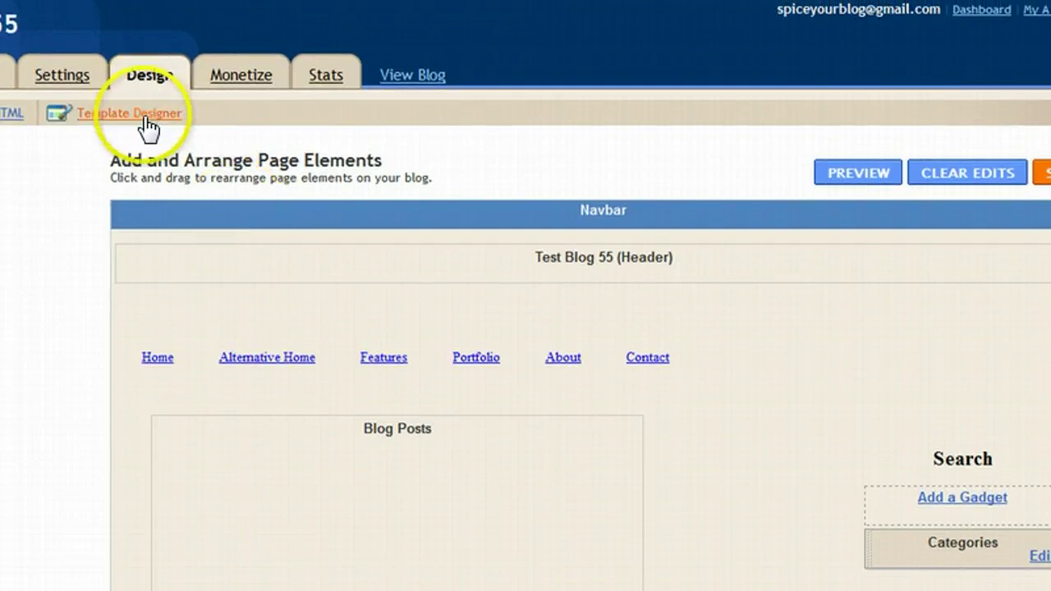
- Open Template Designer for Test Blog 55 and reach the empty Add CSS box under Advanced
left_click(147, 123)
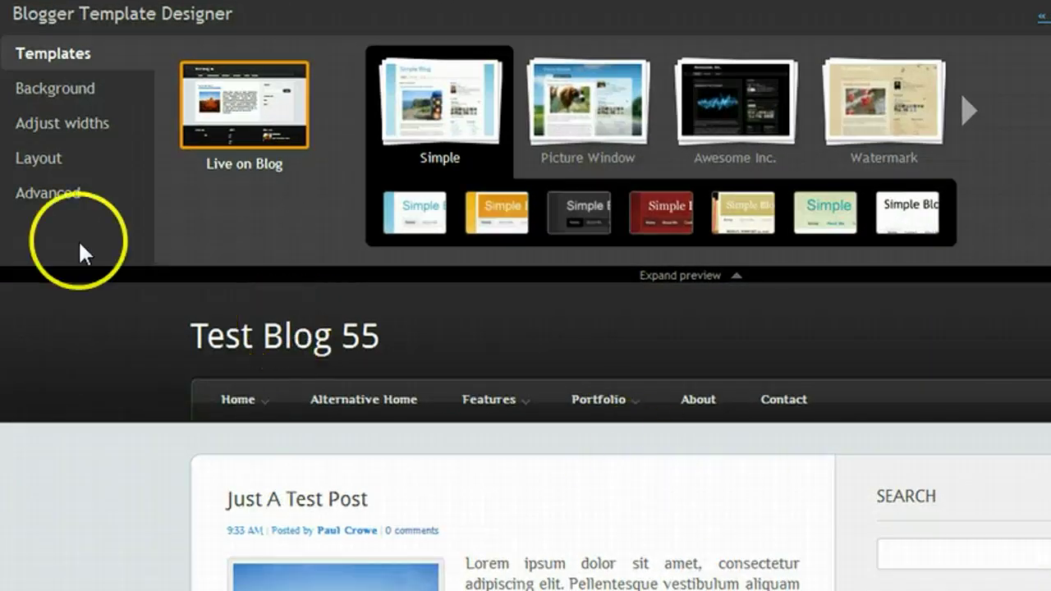
left_click(54, 203)
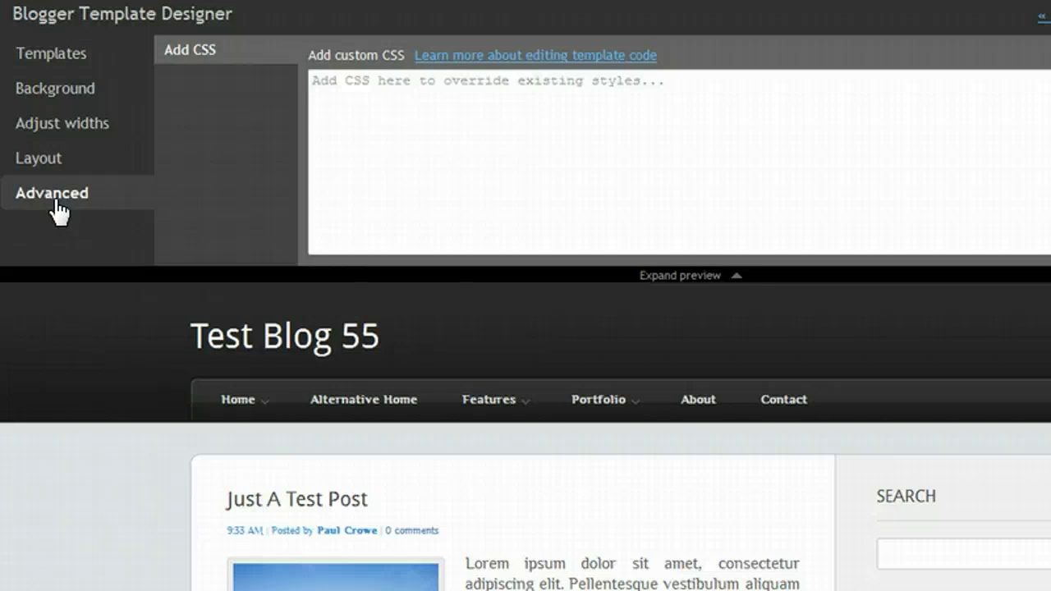
left_click(59, 210)
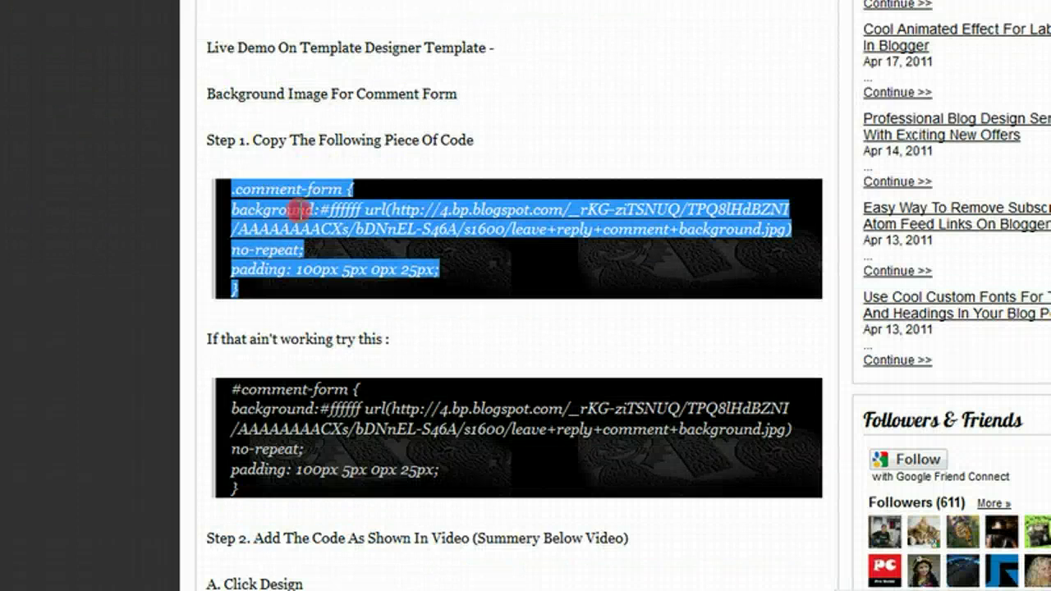
- Copy the tutorial's .comment-form code into Test Blog 55's custom CSS and apply it to the blog
right_click(302, 215)
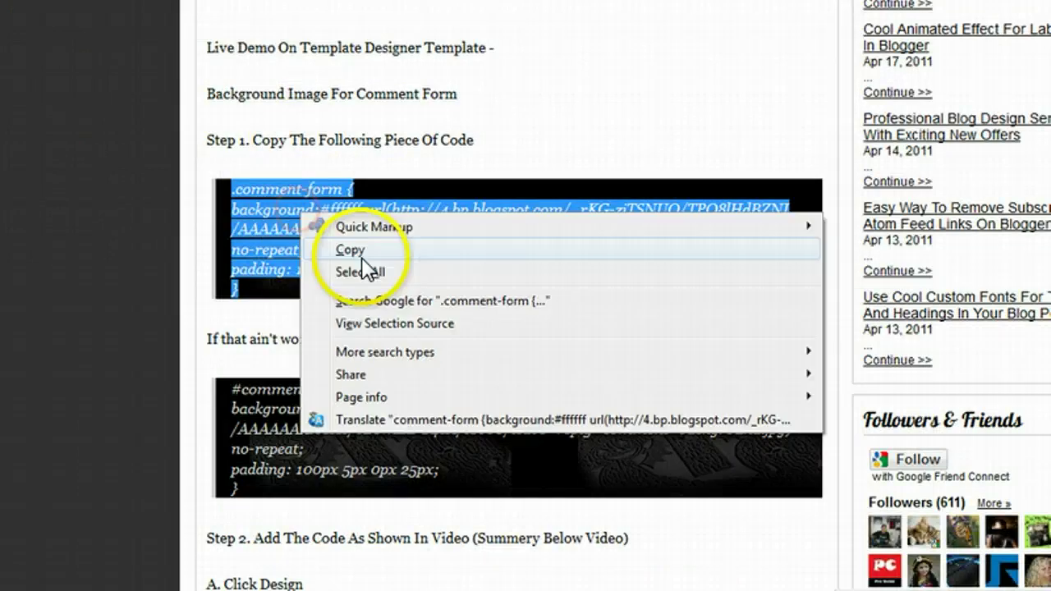
left_click(374, 249)
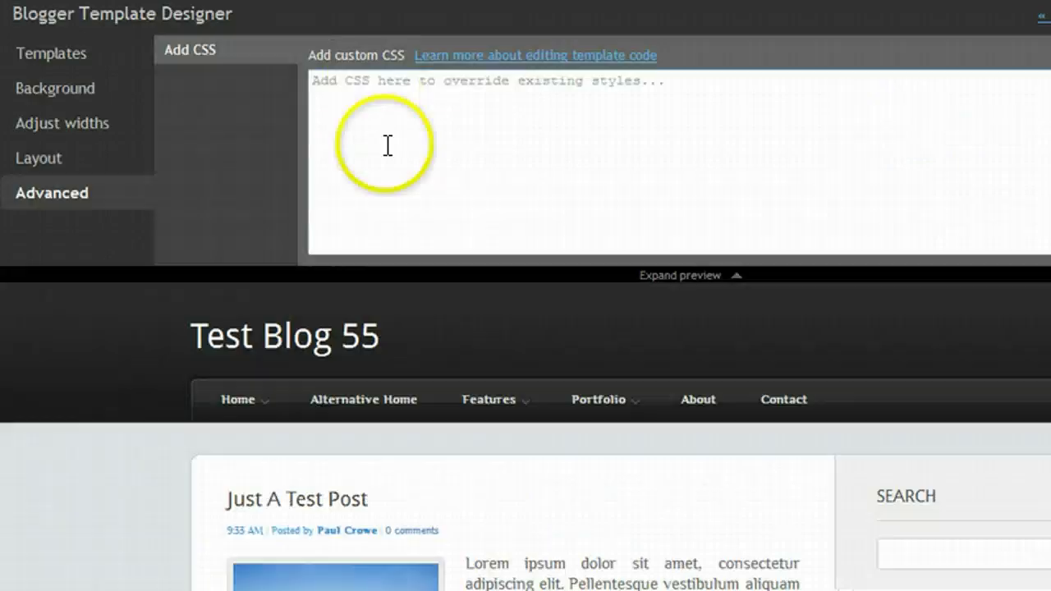
left_click(388, 145)
key("ctrl+v")
left_click(523, 174)
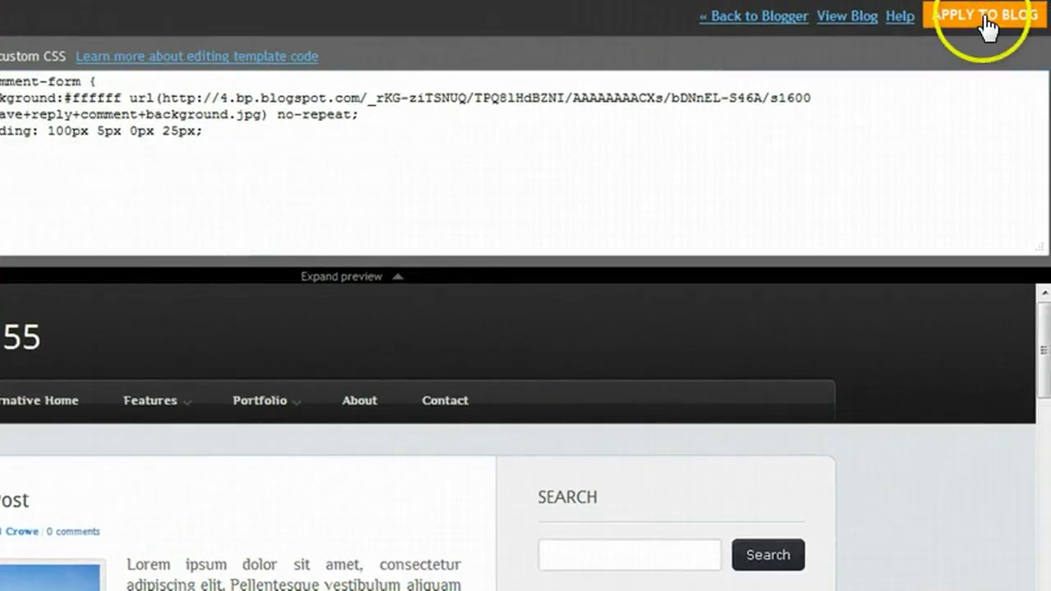
left_click(985, 16)
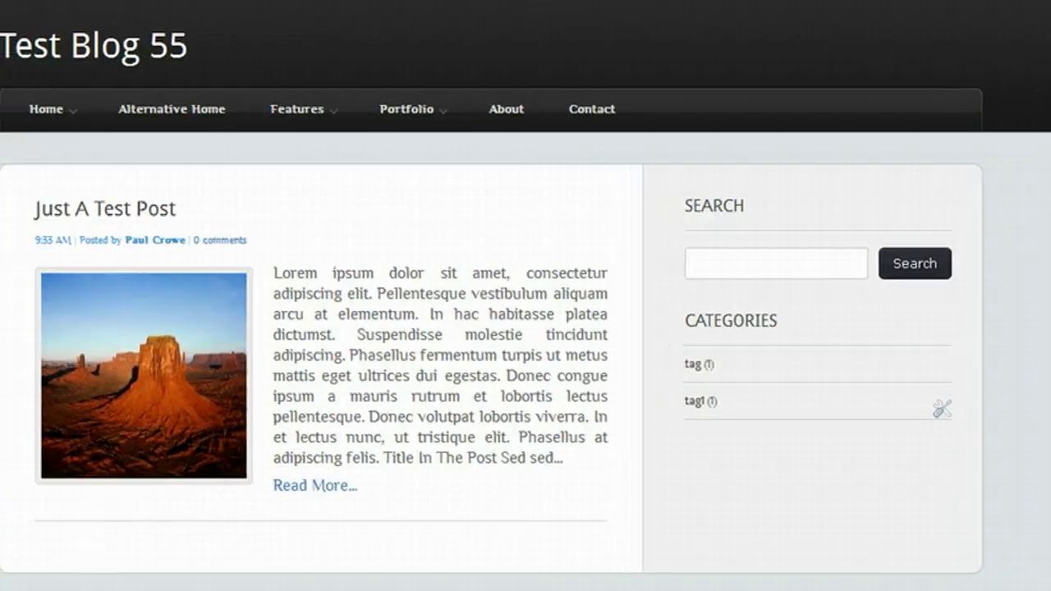
- Open Just A Test Post and scroll to its comment form showing the envelope-style Leave Reply background
left_click(177, 220)
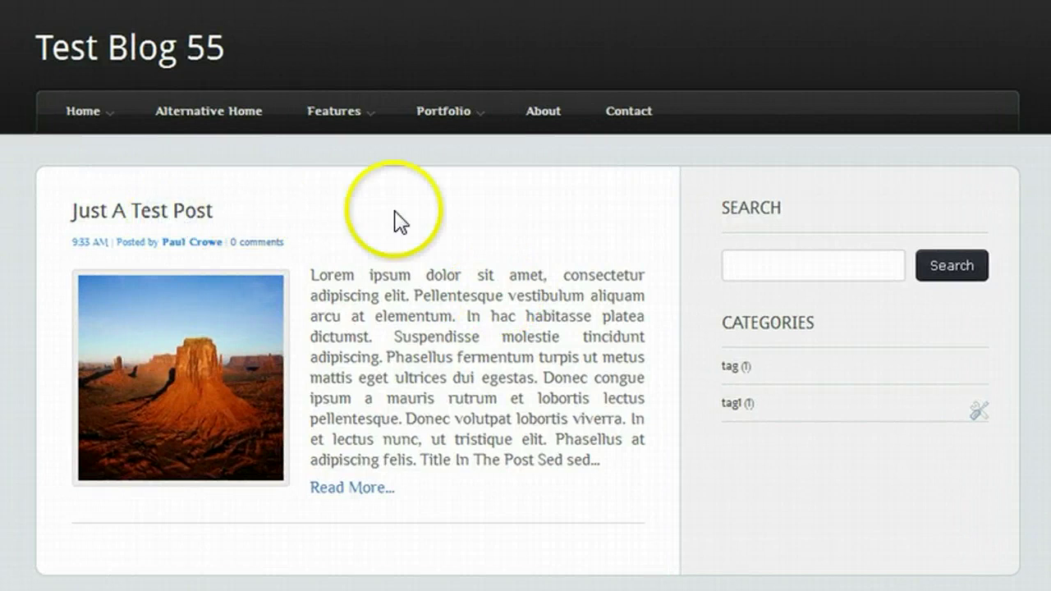
scroll(358, 328, "down", 12)
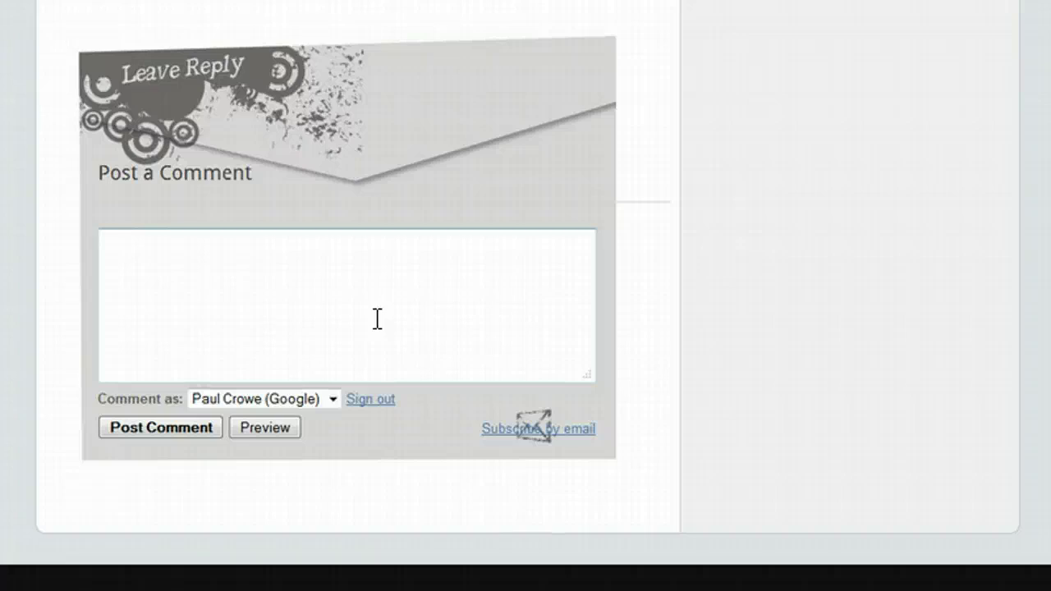
left_click(402, 301)
left_click(436, 284)
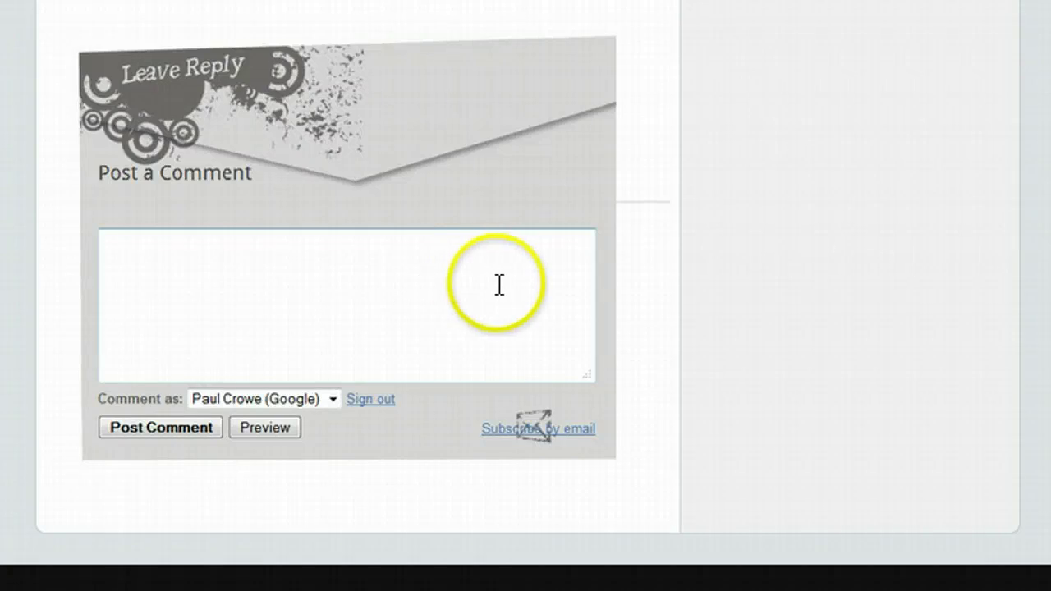